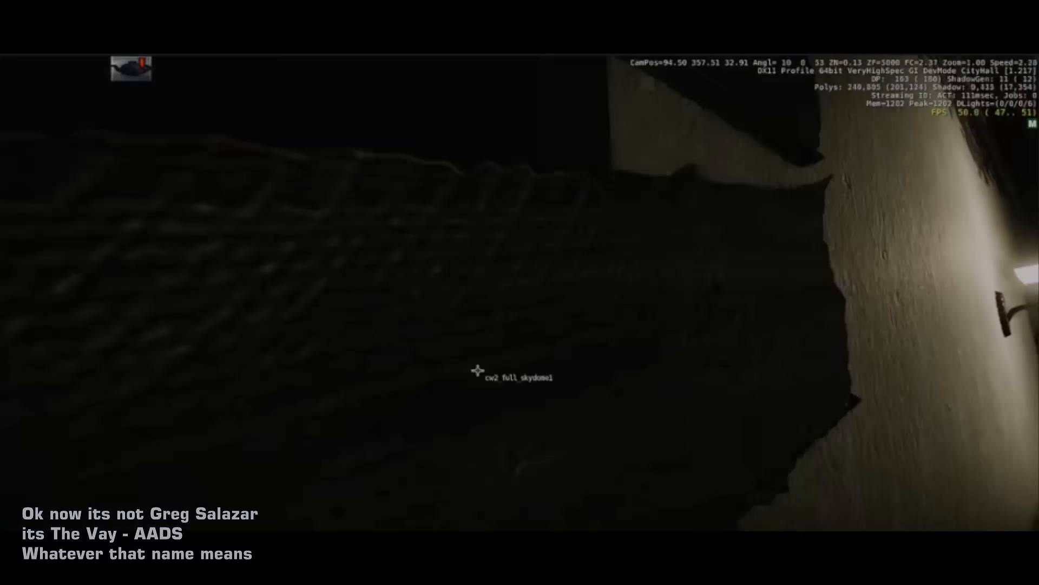
# Display the CityHall level as wireframe and look over the geometry of its objects and buildings
pyautogui.press('F3')
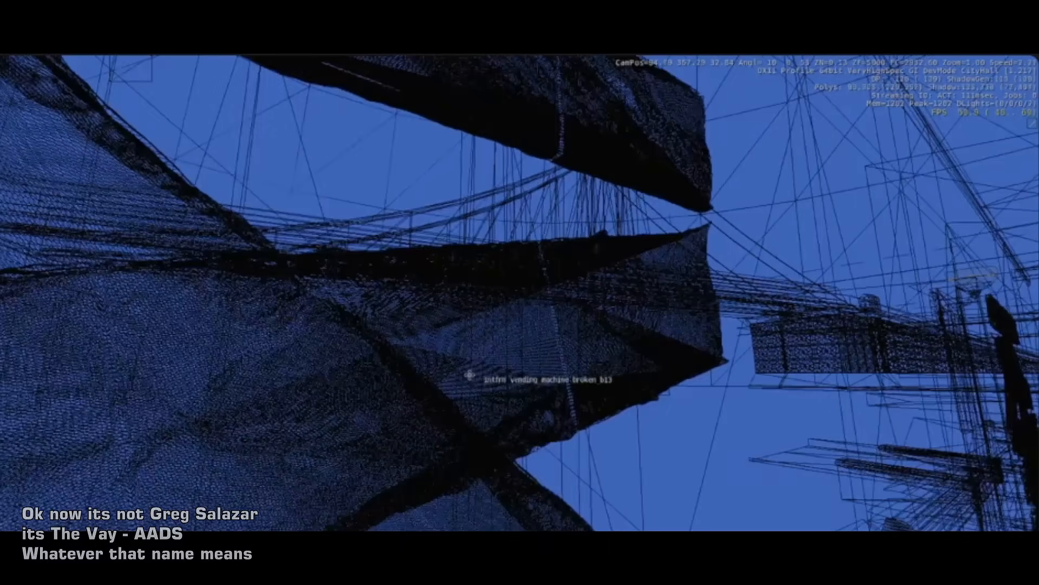
pyautogui.moveTo(469, 375); pyautogui.dragTo(527, 427, button='right')
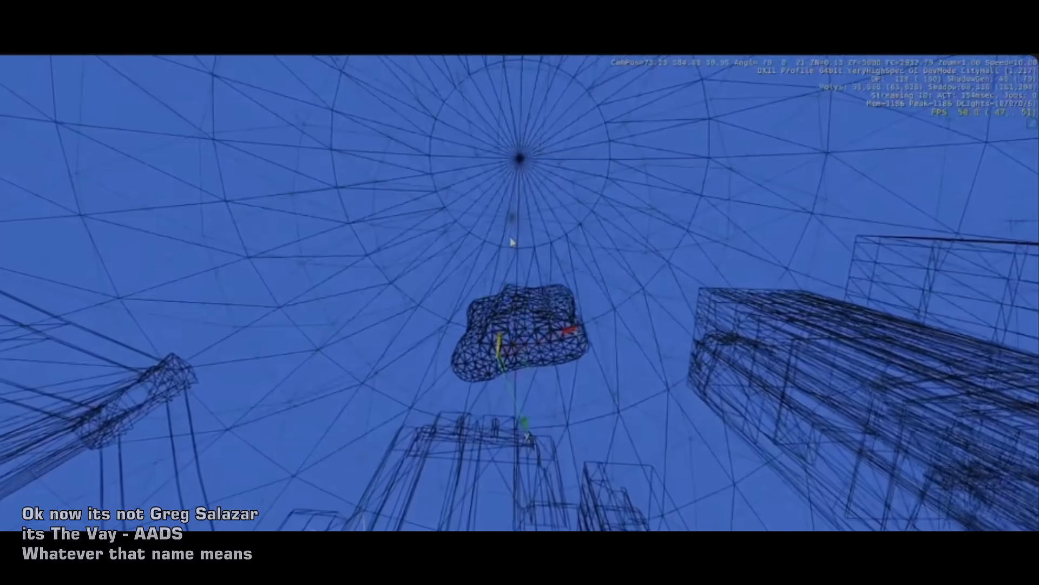
pyautogui.press('w')
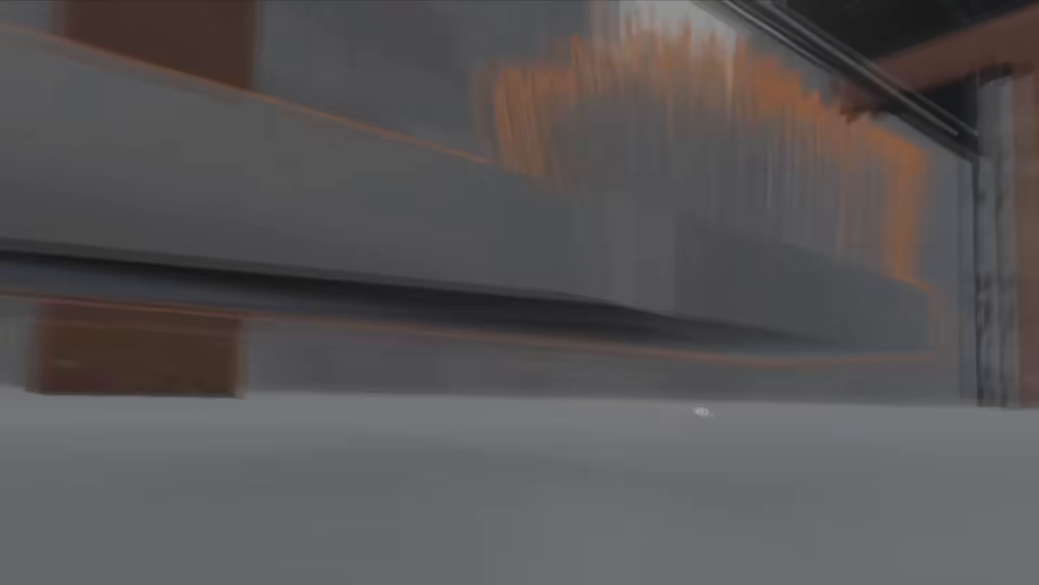
# Inspect the toothbrush model's individually modelled bristles and handle up close
pyautogui.moveTo(702, 412); pyautogui.dragTo(756, 446, button='middle')
pyautogui.moveTo(811, 346)
pyautogui.keyDown('shift'); pyautogui.mouseDown(button='middle')
pyautogui.moveTo(805, 337)
pyautogui.moveTo(640, 345)
pyautogui.mouseUp(button='middle'); pyautogui.keyUp('shift')
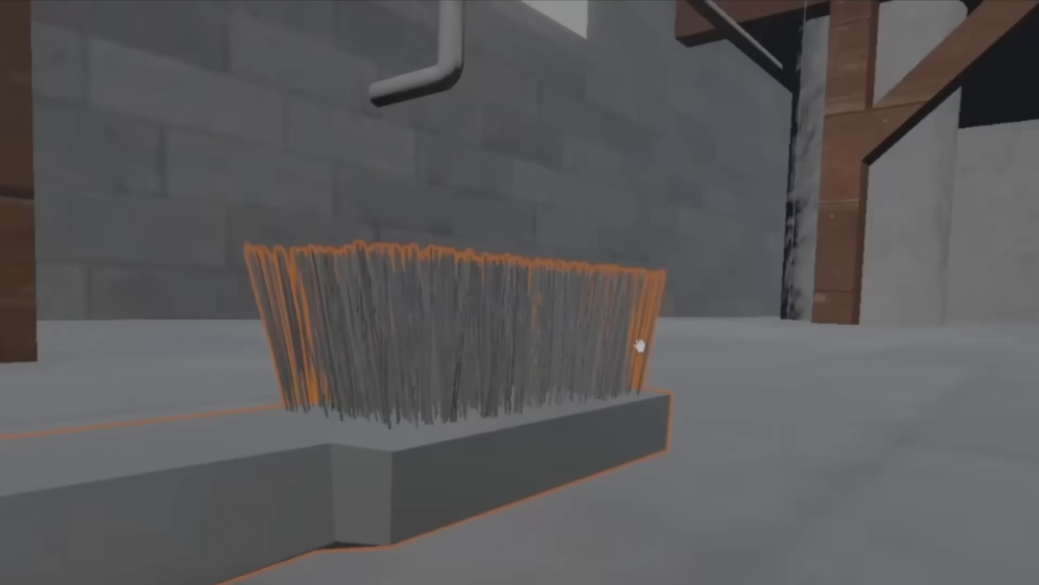
pyautogui.scroll(-1, 640, 347)
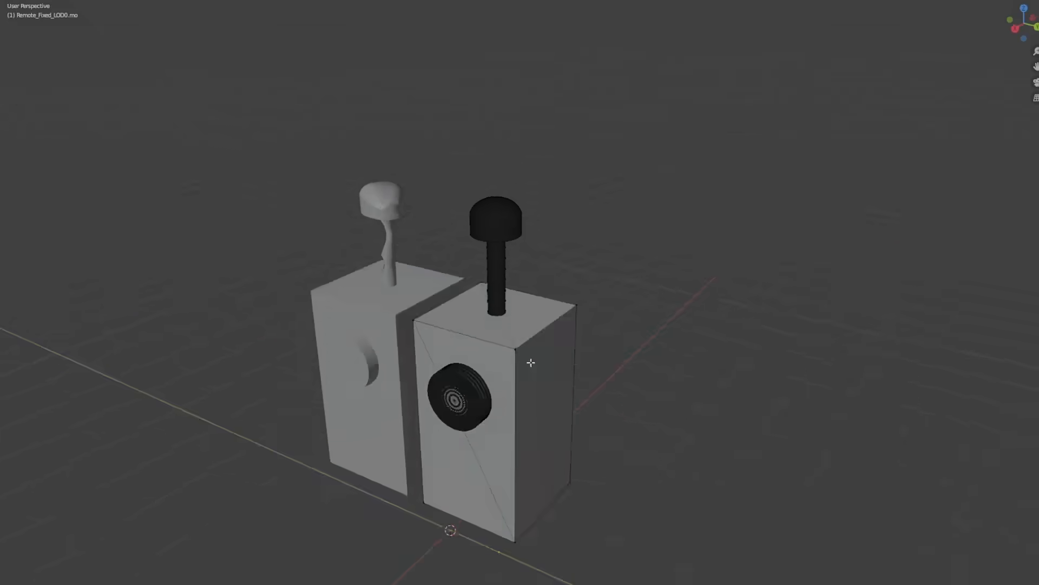
# Examine the mesh density of the two remote models, including the rounded joystick cap up close
pyautogui.moveTo(443, 328); pyautogui.dragTo(599, 365, button='middle')
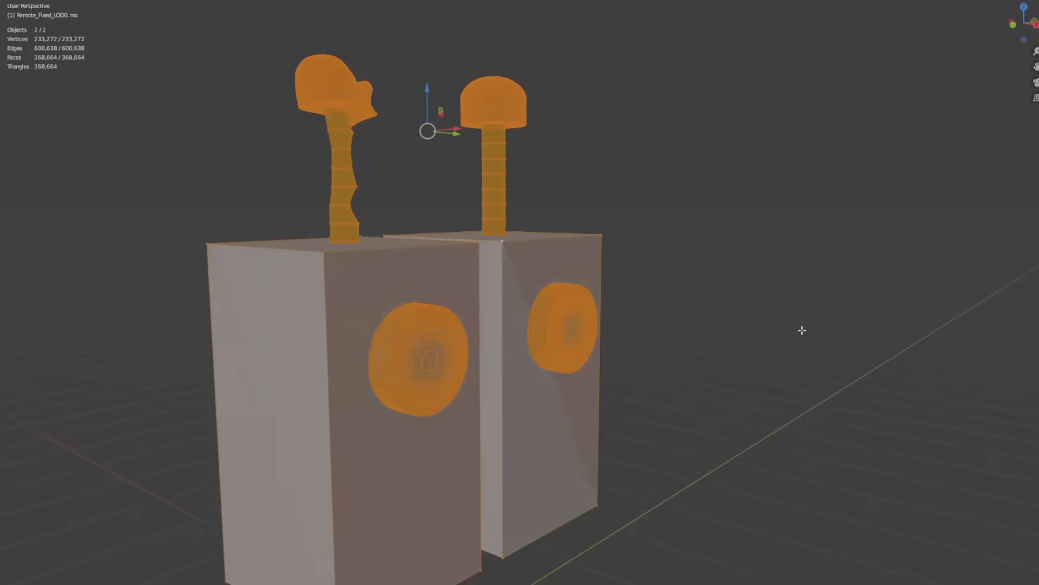
pyautogui.scroll(8, 738, 339)
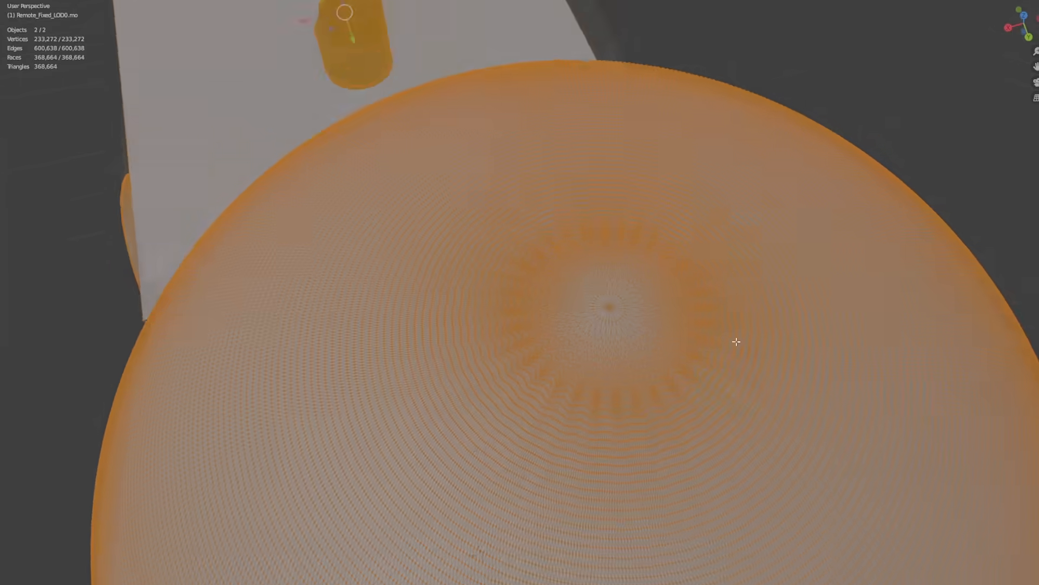
pyautogui.scroll(4, 733, 347)
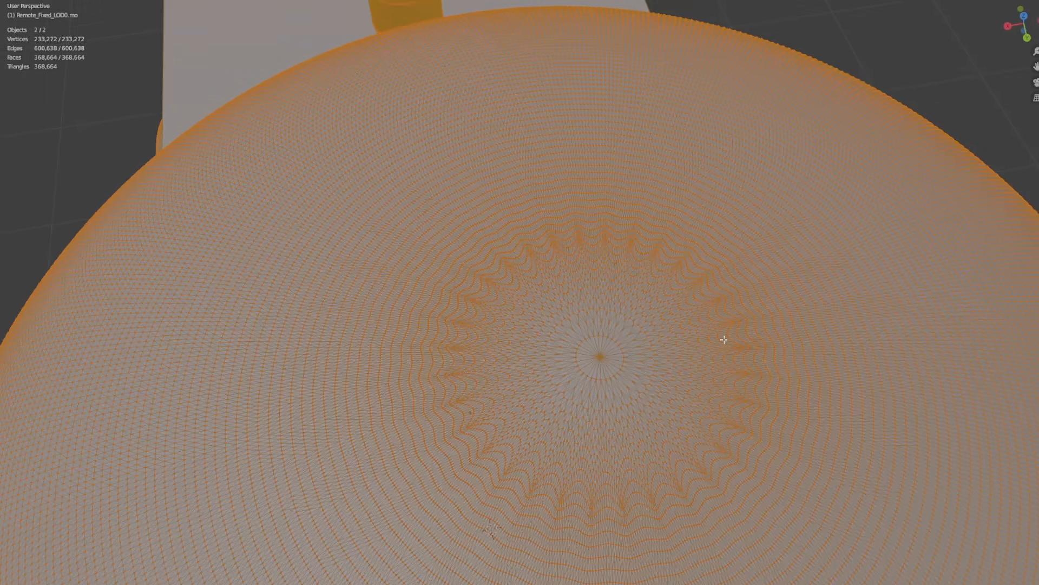
pyautogui.scroll(-8, 724, 340)
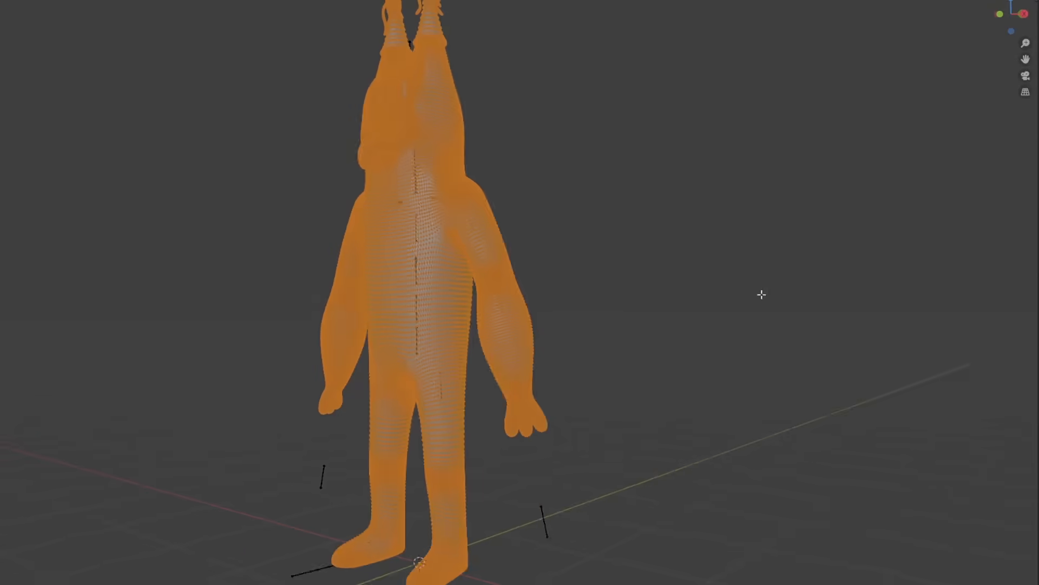
# Examine the mesh density of the standing character and of the snail's shell and body
pyautogui.scroll(5, 541, 292)
pyautogui.moveTo(455, 287); pyautogui.dragTo(399, 320, button='middle')
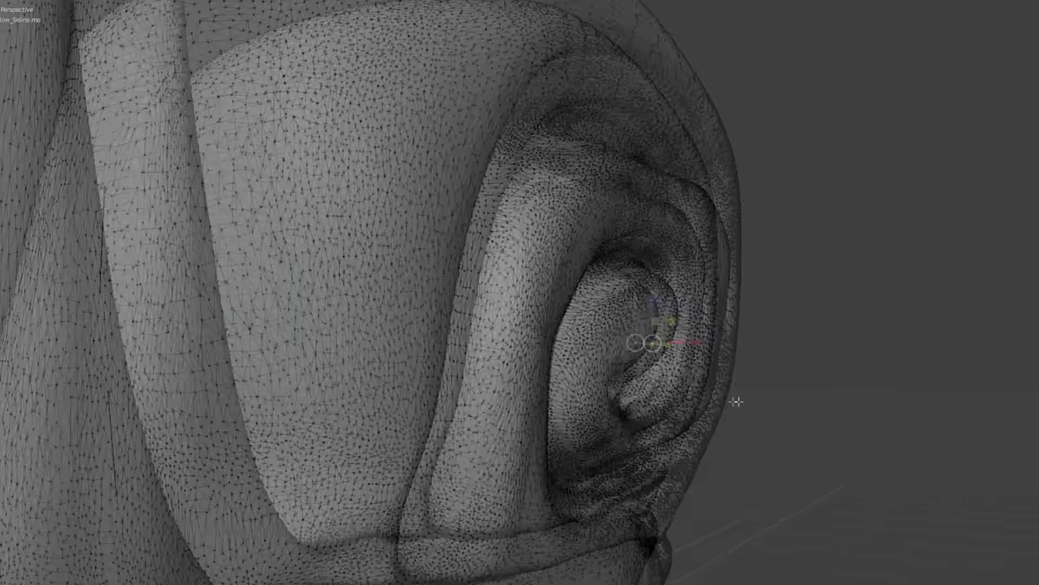
pyautogui.scroll(-5, 729, 388)
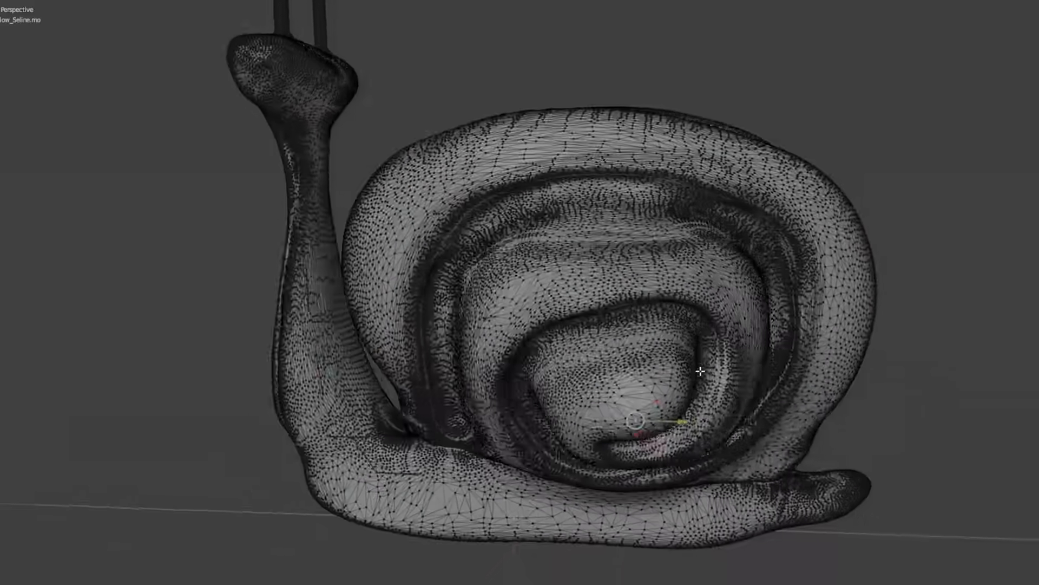
pyautogui.moveTo(700, 372); pyautogui.dragTo(674, 343, button='middle')
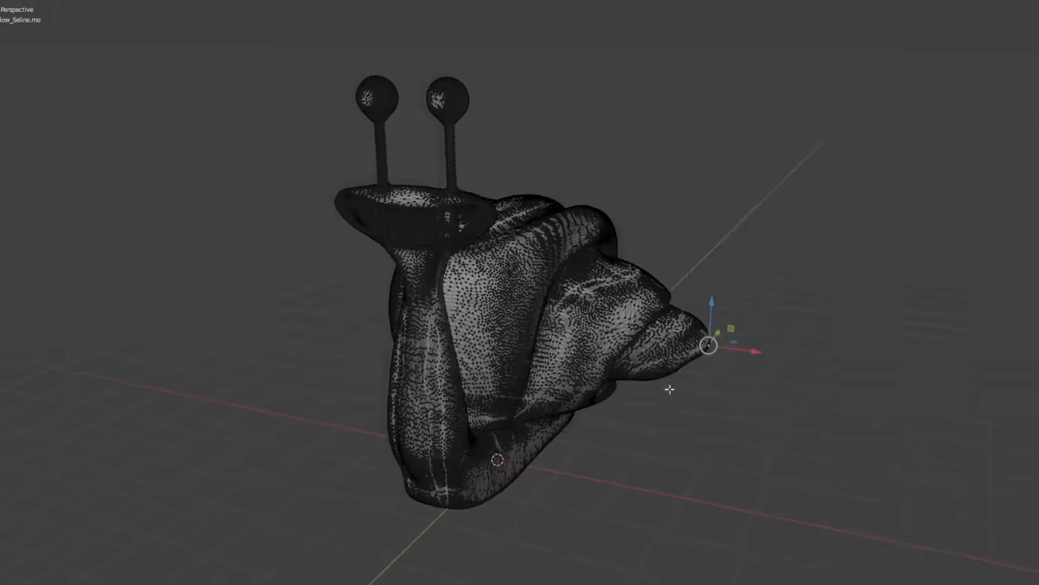
pyautogui.moveTo(669, 389); pyautogui.dragTo(593, 338, button='middle')
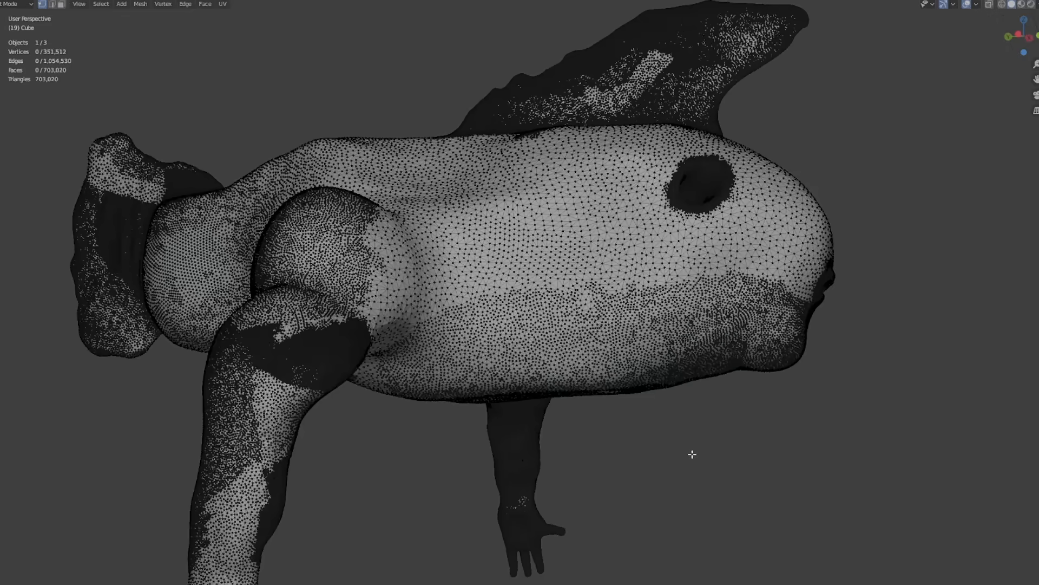
# Inspect the dense mesh of the fish with human arms from both sides and up close
pyautogui.moveTo(692, 453)
pyautogui.mouseDown(button='middle')
pyautogui.moveTo(951, 478)
pyautogui.moveTo(918, 264)
pyautogui.mouseUp(button='middle')
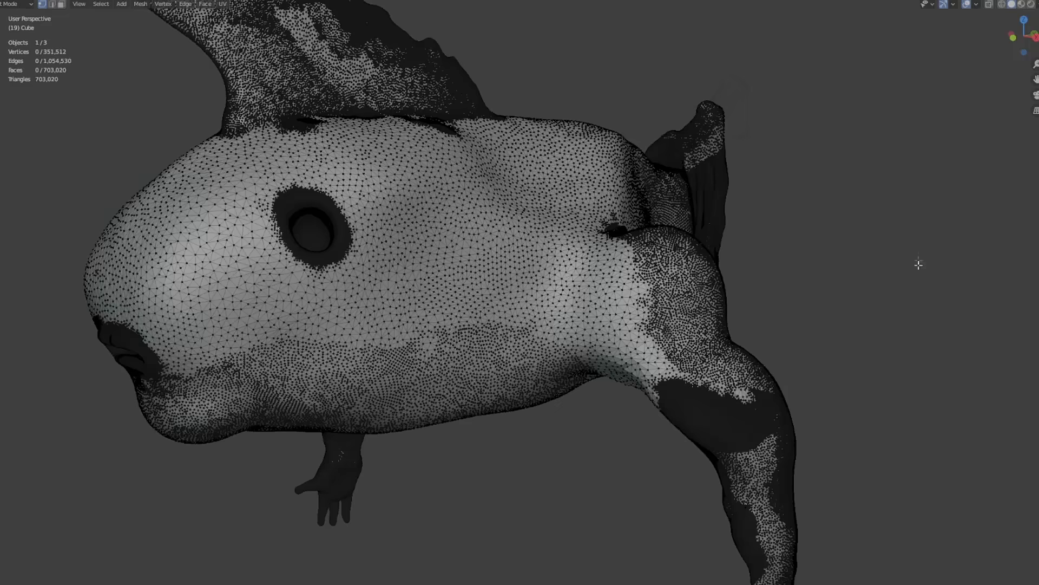
pyautogui.scroll(2, 918, 264)
pyautogui.keyDown('shift'); pyautogui.moveTo(927, 351); pyautogui.dragTo(733, 248, button='middle'); pyautogui.keyUp('shift')
pyautogui.scroll(5, 733, 249)
pyautogui.moveTo(734, 369); pyautogui.dragTo(863, 307, button='middle')
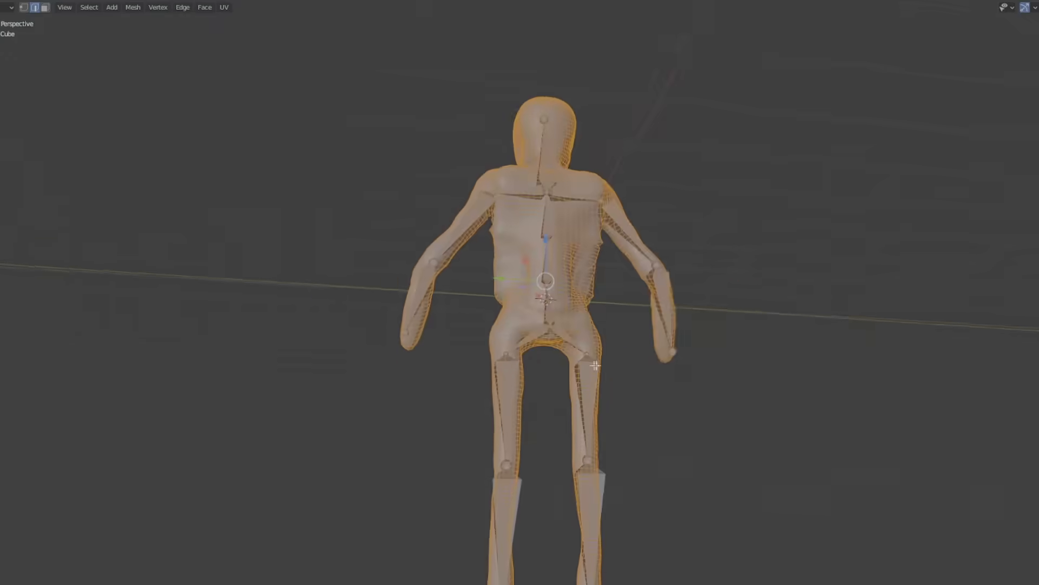
# Look over the rigged humanoid body's mesh and leave its mesh editing
pyautogui.moveTo(595, 366); pyautogui.dragTo(595, 406, button='middle')
pyautogui.press('Tab')
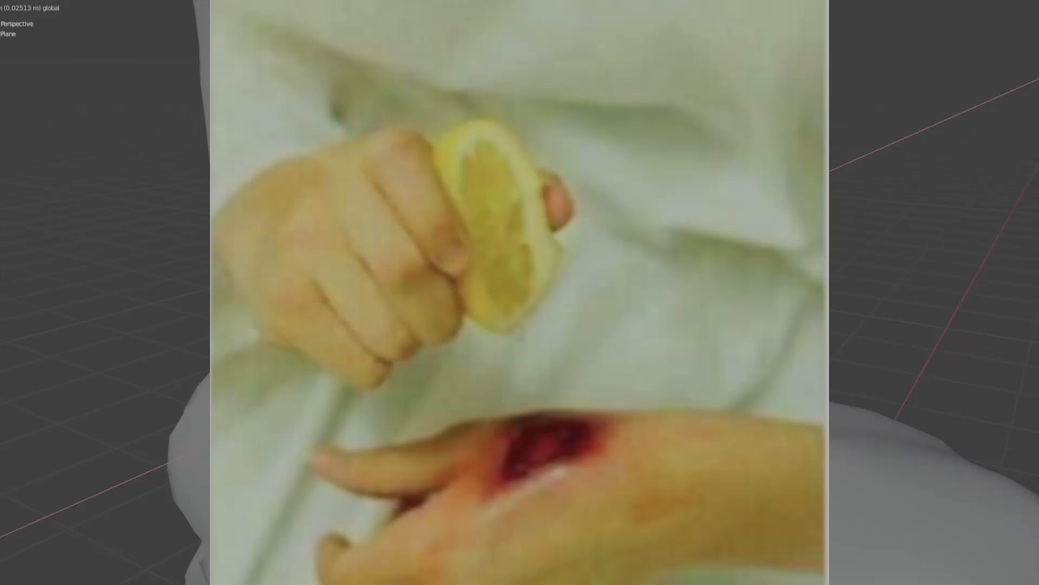
pyautogui.moveTo(456, 211); pyautogui.dragTo(455, 158, button='middle')
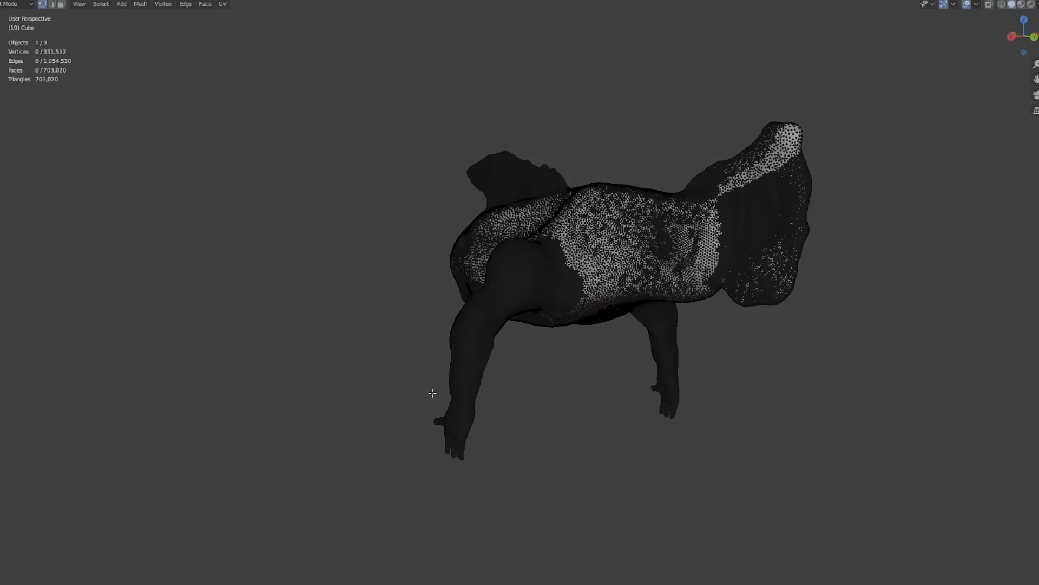
# Compare the dense fish mesh with the lighter version of the same fish model
pyautogui.moveTo(431, 395); pyautogui.dragTo(99, 401, button='middle')
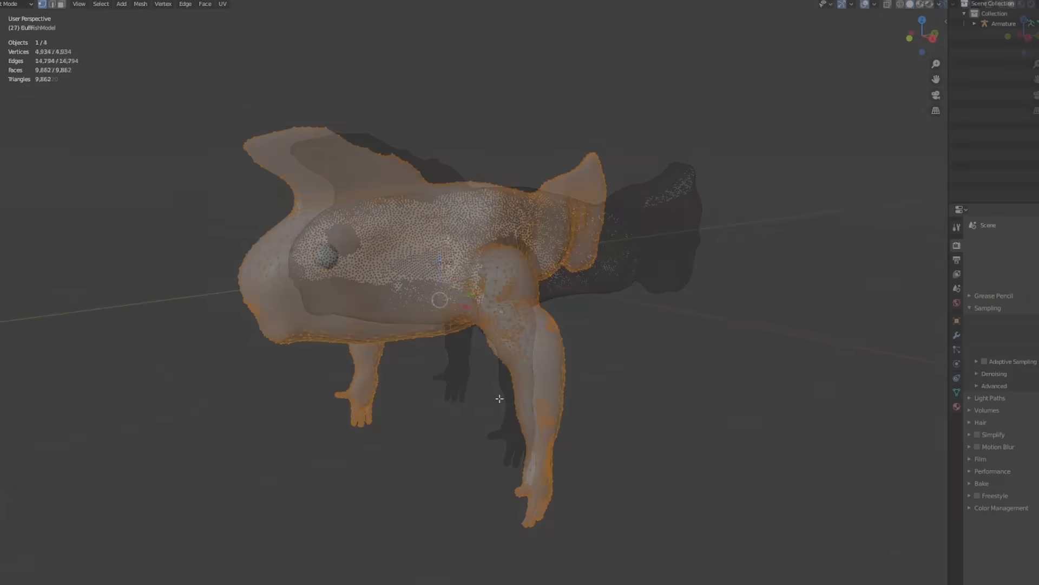
pyautogui.moveTo(498, 390); pyautogui.dragTo(920, 399, button='middle')
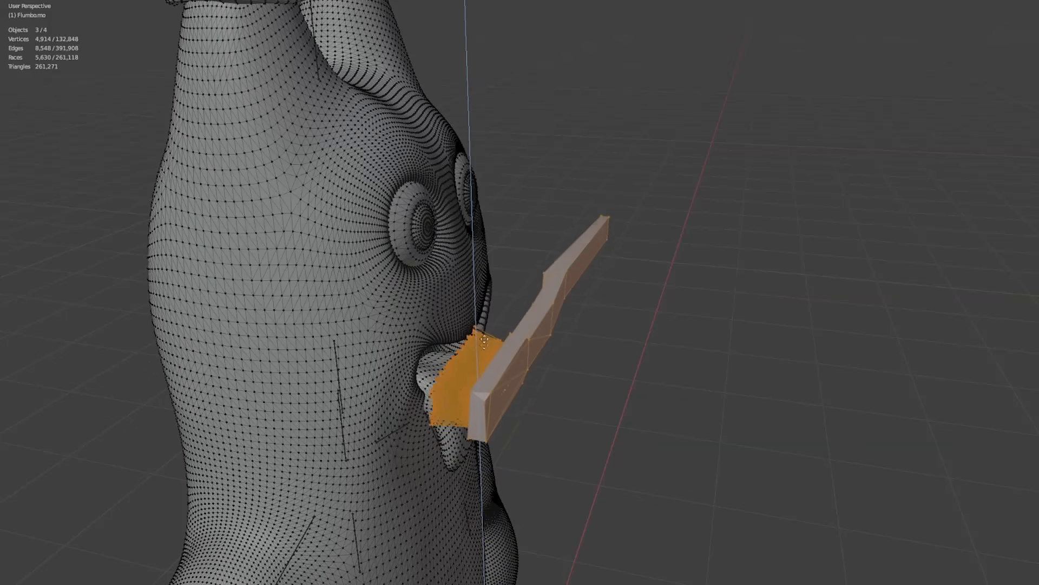
# Move the selected toothbrush along the Y axis in front of the character's mouth
pyautogui.press('g')
pyautogui.press('y')
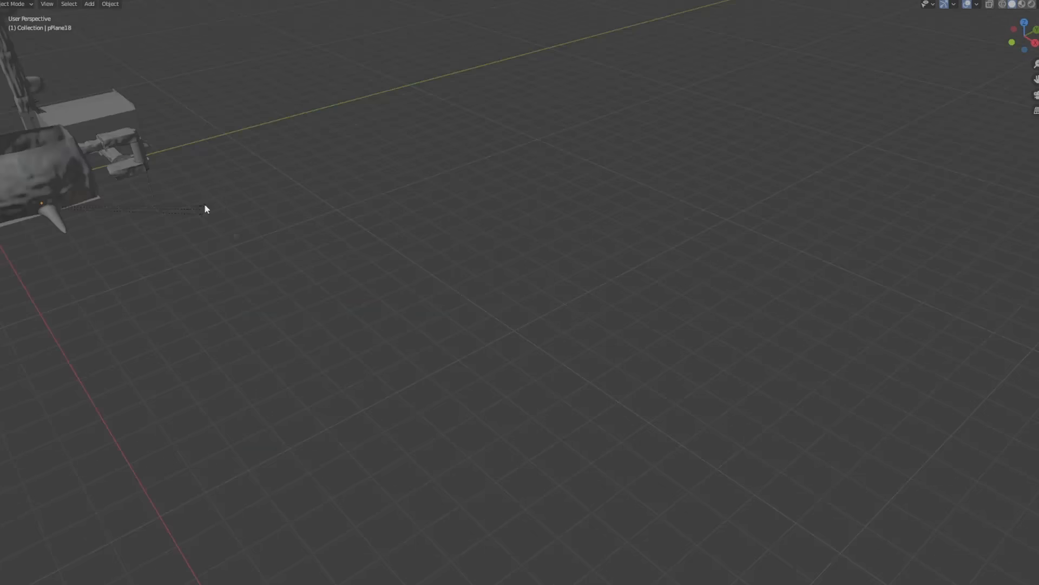
# Examine the level's layout of tower, rooms and connecting tunnels from outside and from within a tunnel
pyautogui.press('KP_Decimal')
pyautogui.click(26, 148)
pyautogui.moveTo(220, 220); pyautogui.dragTo(1002, 102, button='middle')
pyautogui.moveTo(1034, 78)
pyautogui.mouseDown()
pyautogui.moveTo(1038, 51)
pyautogui.moveTo(1038, 96)
pyautogui.mouseUp()
pyautogui.moveTo(365, 391); pyautogui.dragTo(420, 399, button='middle')
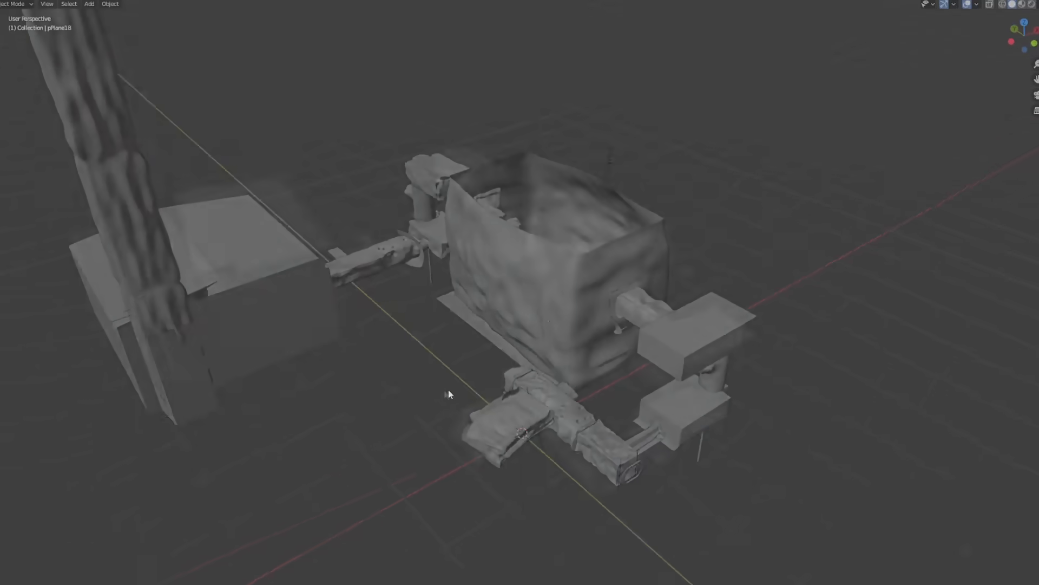
pyautogui.scroll(3, 466, 381)
pyautogui.moveTo(486, 378); pyautogui.dragTo(668, 366, button='middle')
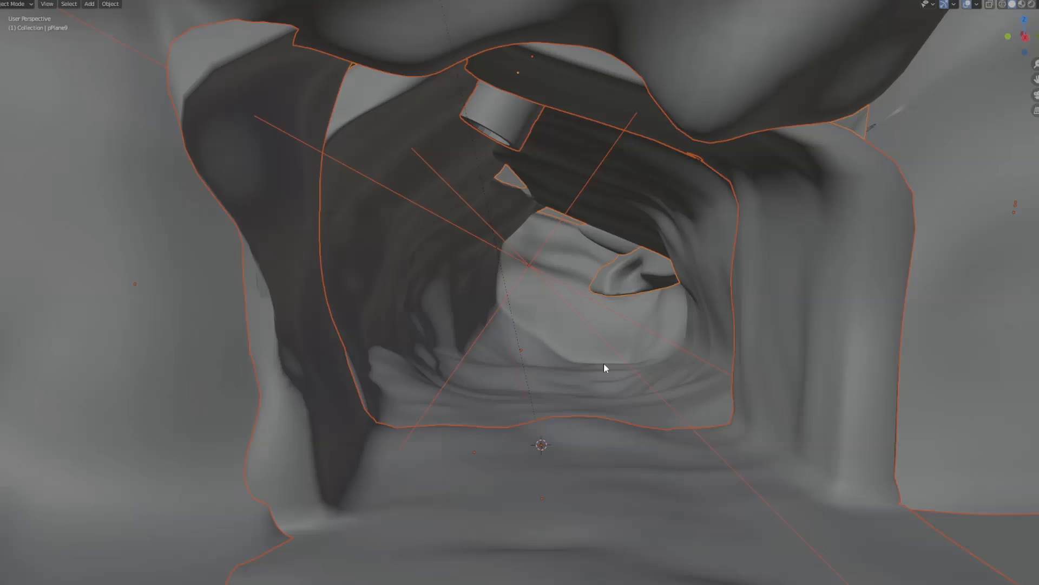
# Show the pPlane22 tunnel's mesh for editing and inspect its vertex density inside and outside
pyautogui.press('Tab')
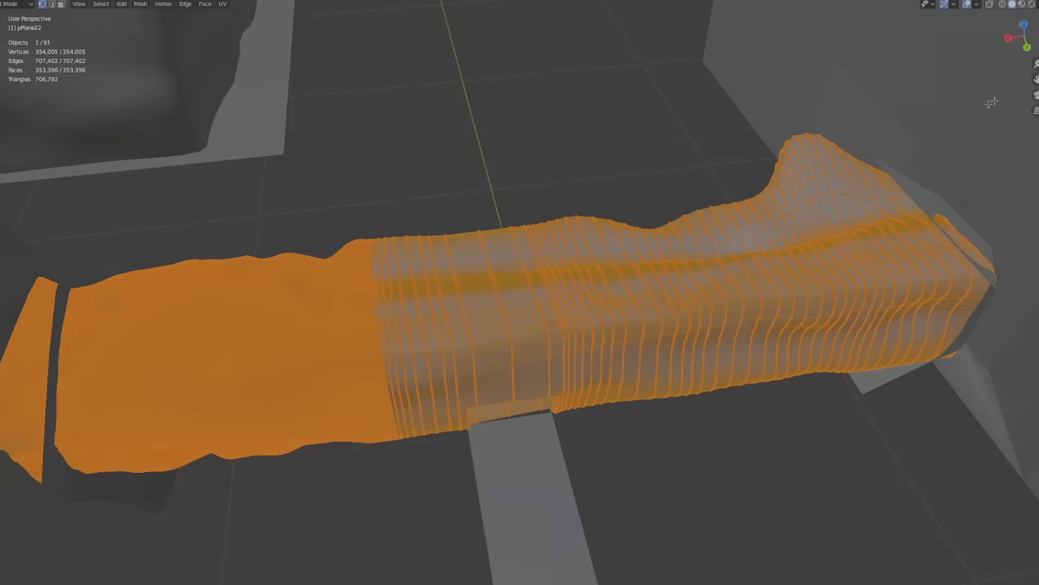
pyautogui.keyDown('shift'); pyautogui.moveTo(1034, 80); pyautogui.dragTo(485, 235, button='middle'); pyautogui.keyUp('shift')
pyautogui.scroll(2, 485, 235)
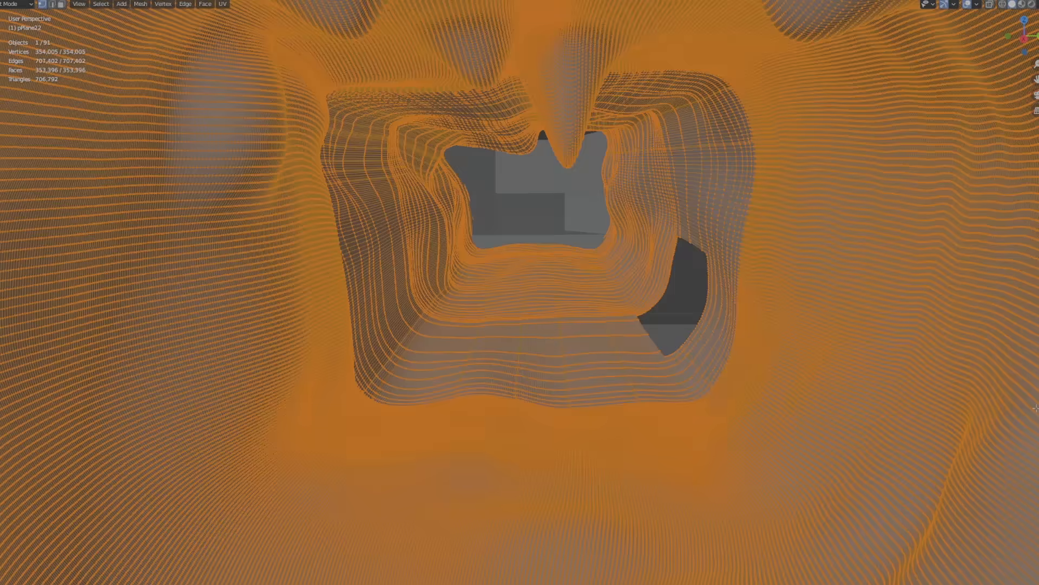
pyautogui.moveTo(1028, 379); pyautogui.dragTo(806, 372, button='middle')
pyautogui.moveTo(565, 299); pyautogui.dragTo(401, 325, button='middle')
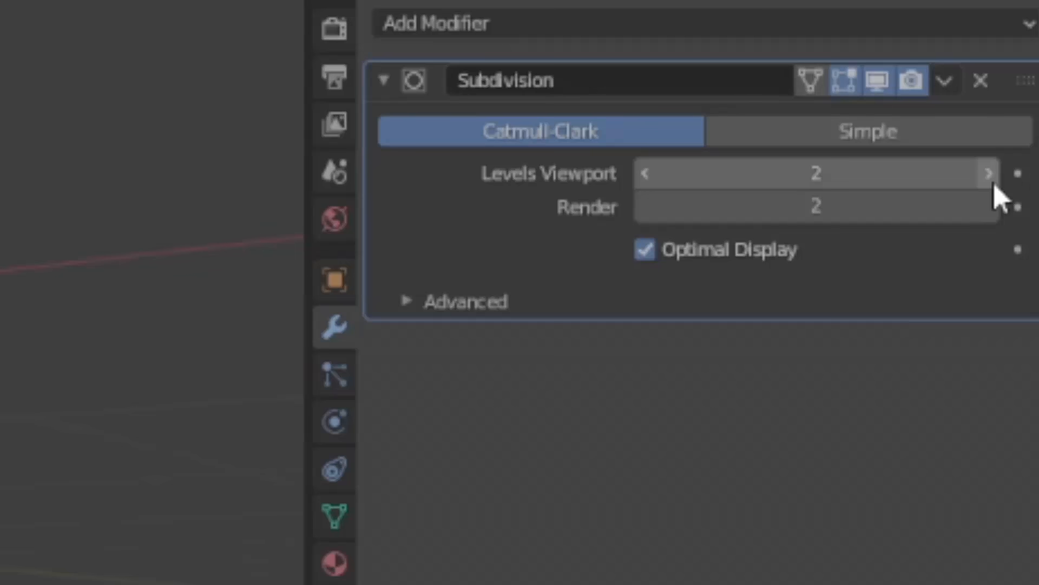
# Raise the Subdivision modifier's viewport level by two steps
pyautogui.click(993, 183)
pyautogui.click(994, 183)
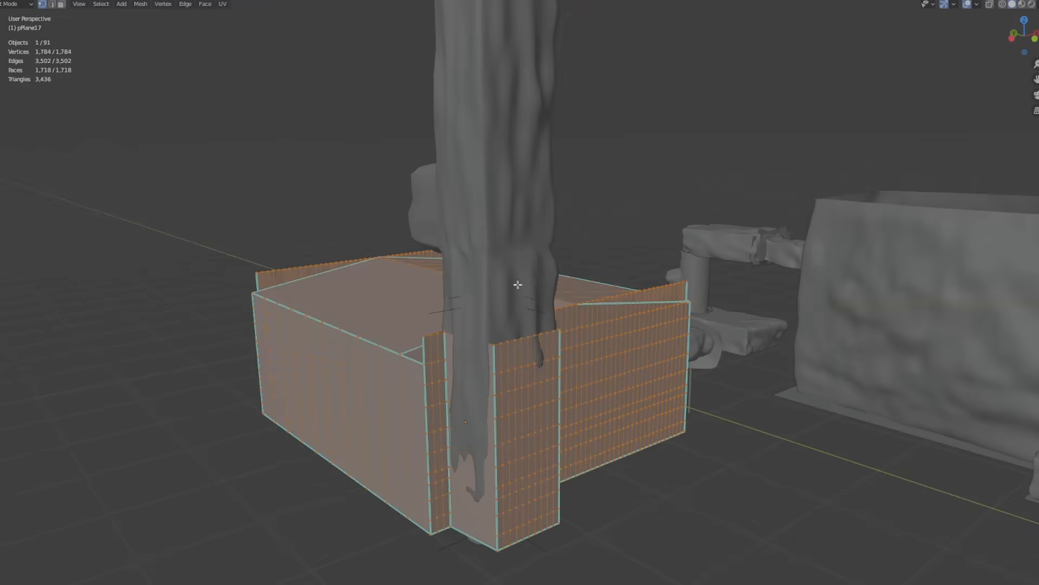
# Select the tall tower, show its mesh for editing and inspect its topology along the full height
pyautogui.click(505, 213)
pyautogui.press('Tab')
pyautogui.moveTo(504, 212); pyautogui.dragTo(505, 267, button='middle')
pyautogui.scroll(-1, 532, 217)
pyautogui.moveTo(527, 218); pyautogui.dragTo(540, 190, button='middle')
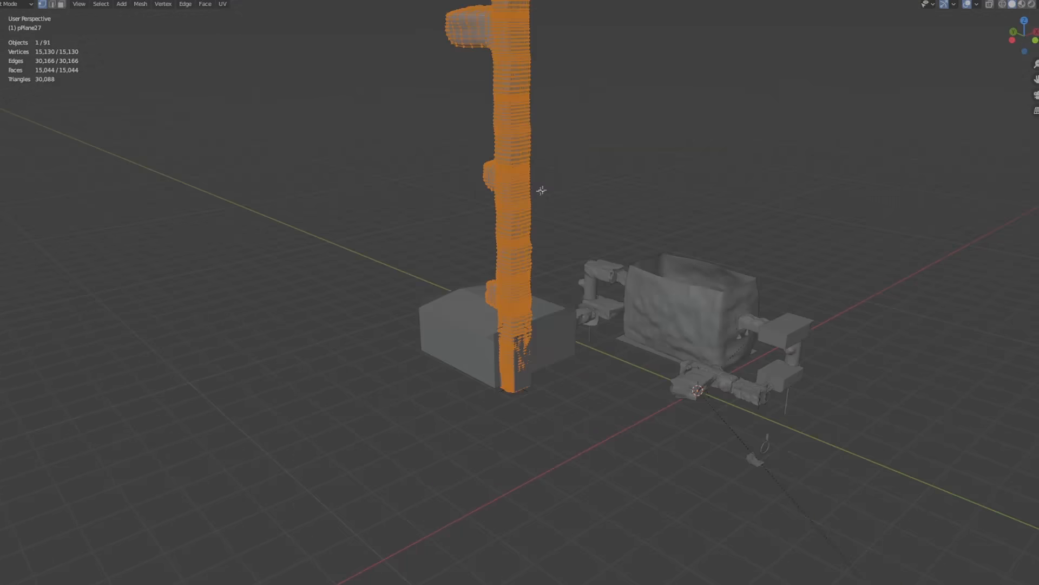
pyautogui.scroll(4, 540, 190)
pyautogui.scroll(-2, 726, 172)
pyautogui.keyDown('shift'); pyautogui.moveTo(726, 69); pyautogui.dragTo(717, 185, button='middle'); pyautogui.keyUp('shift')
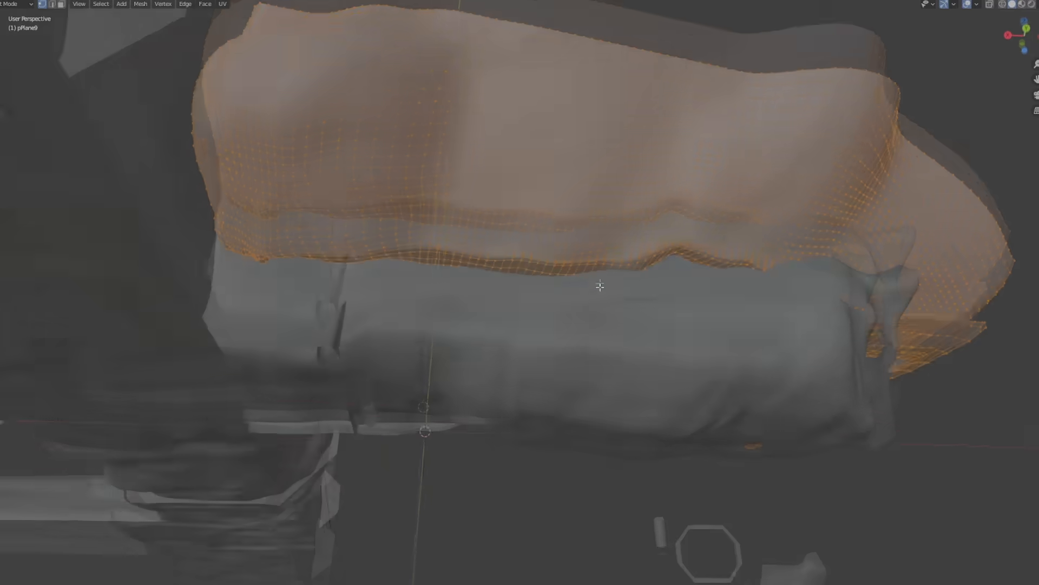
# Inspect the pPlane9 tunnel mesh for gaps and uneven vertex density along its edges
pyautogui.moveTo(600, 285); pyautogui.dragTo(704, 352, button='middle')
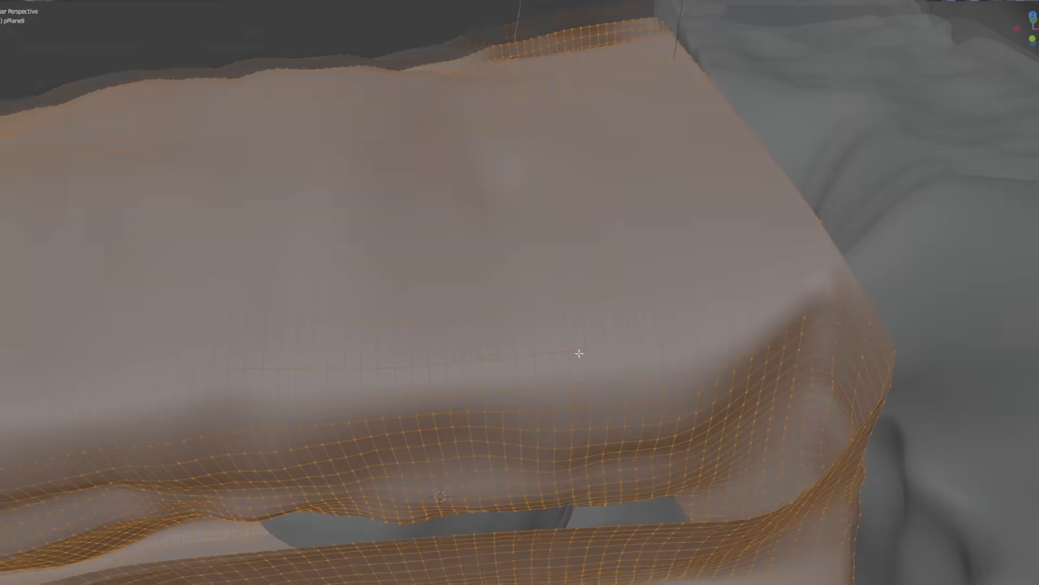
pyautogui.moveTo(578, 352)
pyautogui.mouseDown(button='middle')
pyautogui.moveTo(561, 343)
pyautogui.moveTo(654, 330)
pyautogui.moveTo(585, 364)
pyautogui.mouseUp(button='middle')
pyautogui.scroll(-3, 584, 364)
pyautogui.moveTo(337, 353); pyautogui.dragTo(207, 369, button='middle')
pyautogui.scroll(1, 206, 368)
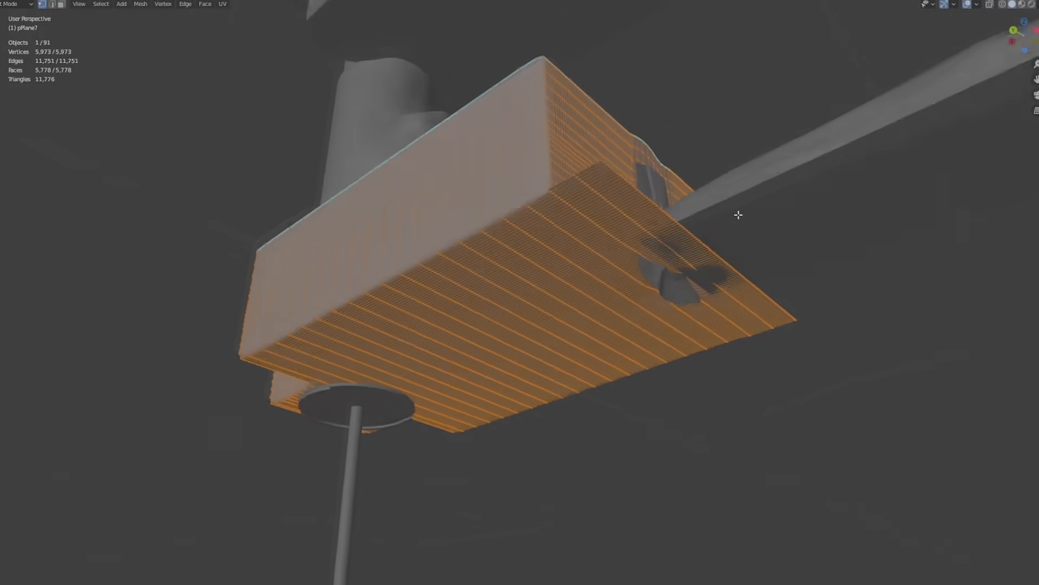
# Examine the box-shaped pPlane7 room's mesh and the pPlane21 tunnel's mesh up close
pyautogui.moveTo(738, 216); pyautogui.dragTo(895, 267, button='middle')
pyautogui.scroll(6, 645, 332)
pyautogui.moveTo(645, 332); pyautogui.dragTo(769, 252, button='middle')
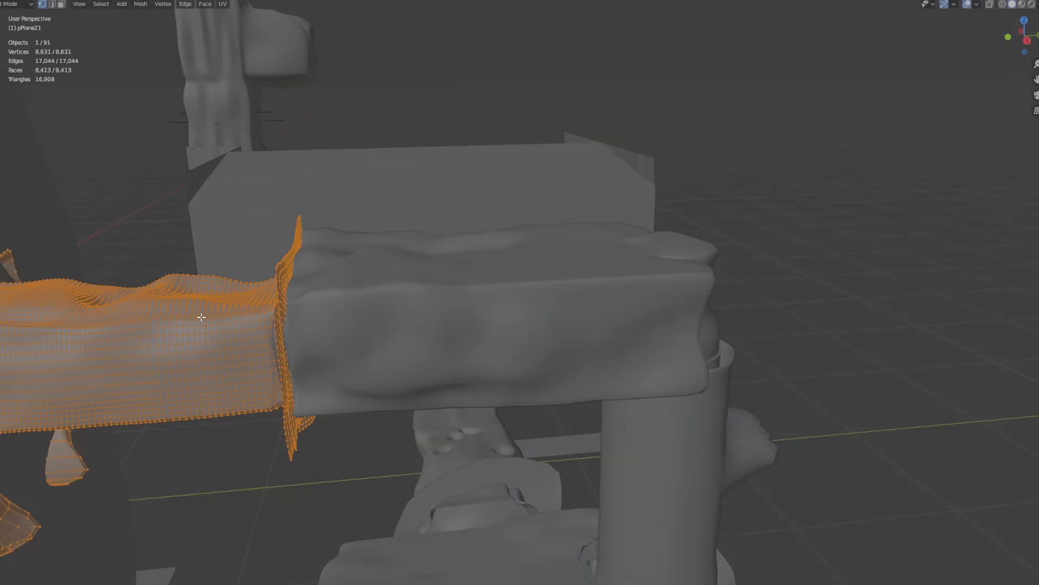
pyautogui.press('KP_Decimal')
pyautogui.moveTo(425, 322); pyautogui.dragTo(939, 113, button='middle')
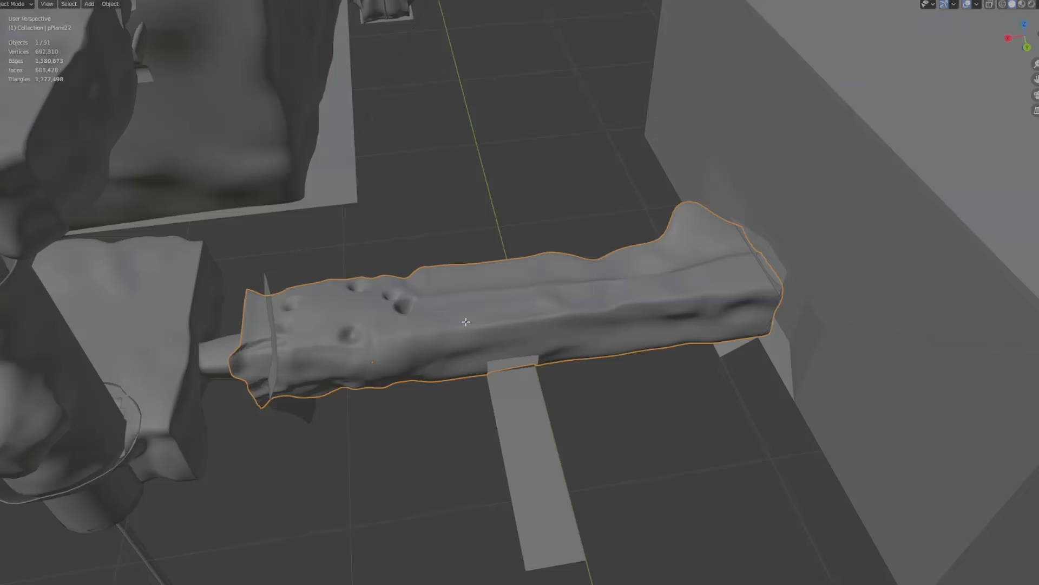
# Open the whole pPlane22 tunnel for mesh editing again and examine its densest section up close
pyautogui.press('Tab')
pyautogui.scroll(5, 498, 304)
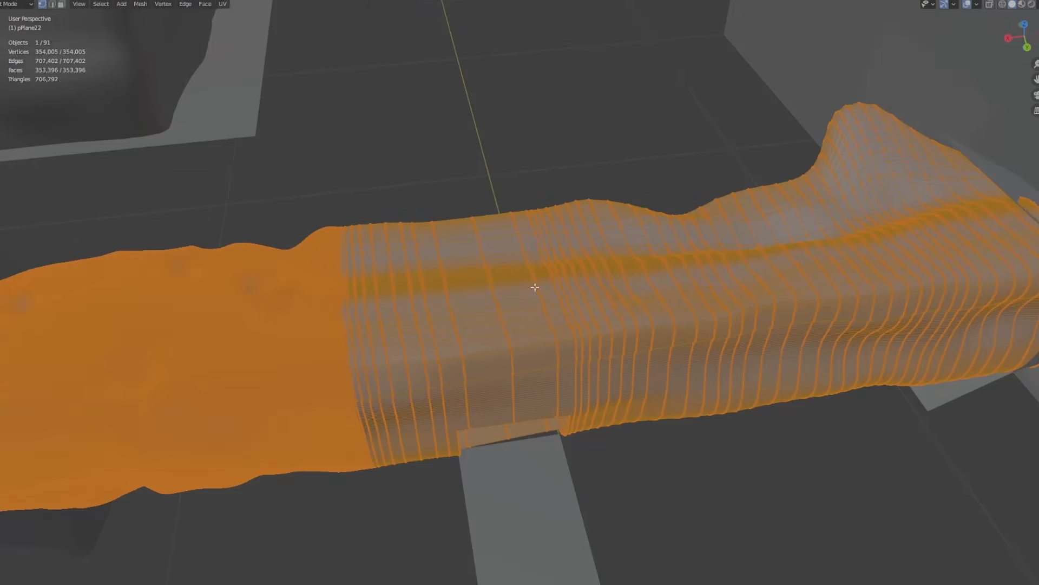
pyautogui.scroll(-2, 898, 135)
pyautogui.moveTo(1035, 80); pyautogui.dragTo(330, 12)
pyautogui.scroll(3, 566, 246)
pyautogui.moveTo(566, 245); pyautogui.dragTo(557, 232, button='middle')
pyautogui.moveTo(646, 227); pyautogui.dragTo(580, 220, button='middle')
pyautogui.scroll(4, 545, 225)
pyautogui.scroll(3, 495, 204)
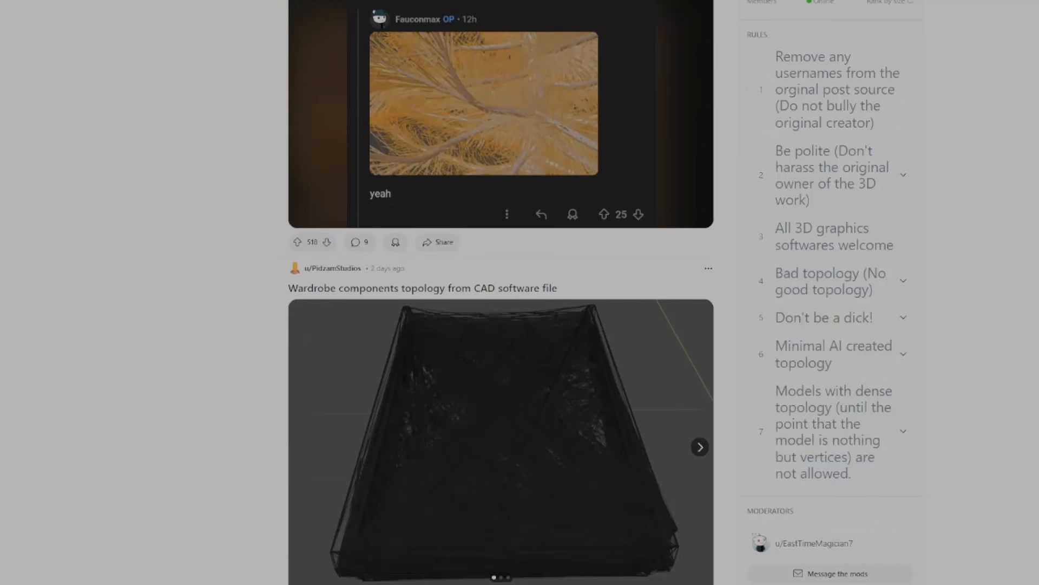
# Switch to Reddit and browse the bad topology community's posts
pyautogui.scroll(-6, 501, 292)
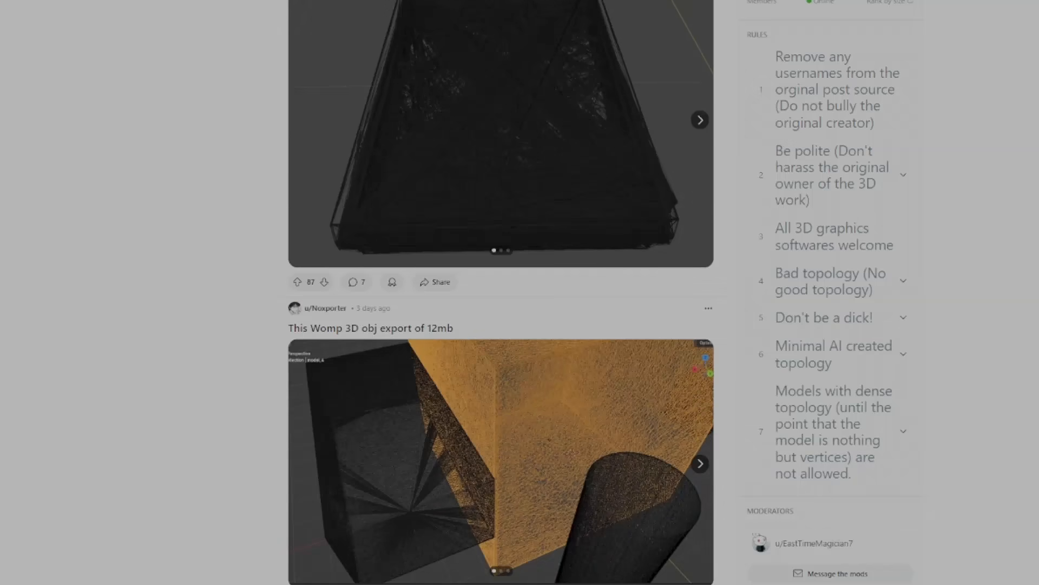